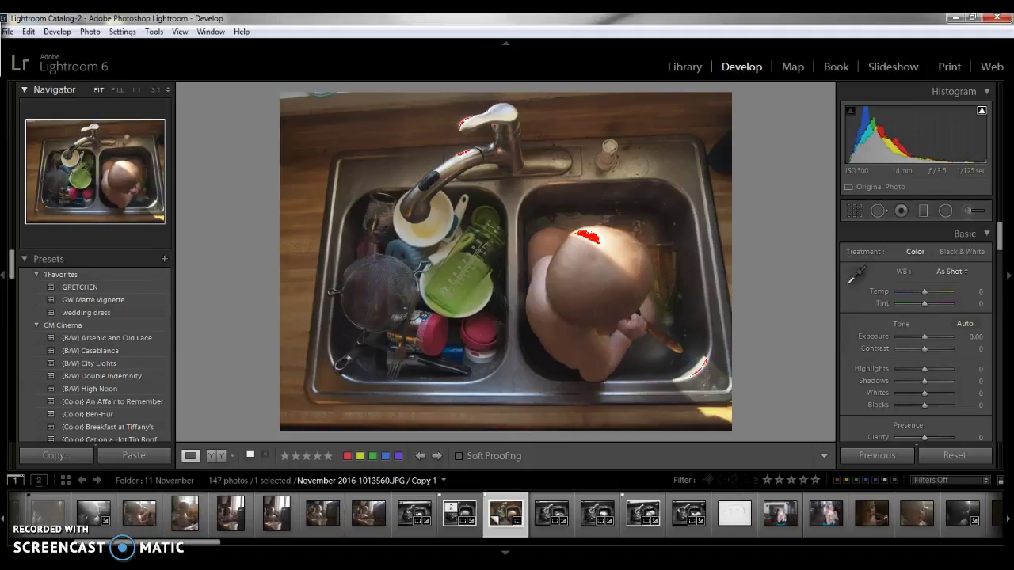
- Apply the Teddy Bath - 2 snapshot so the sink photo turns black and white
drag(11, 268, 18, 399)
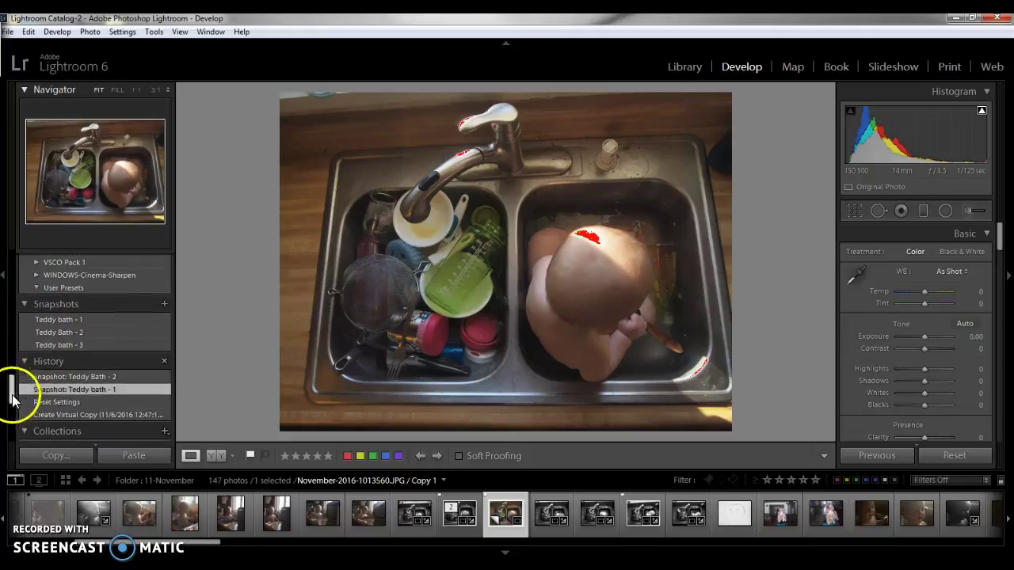
click(92, 331)
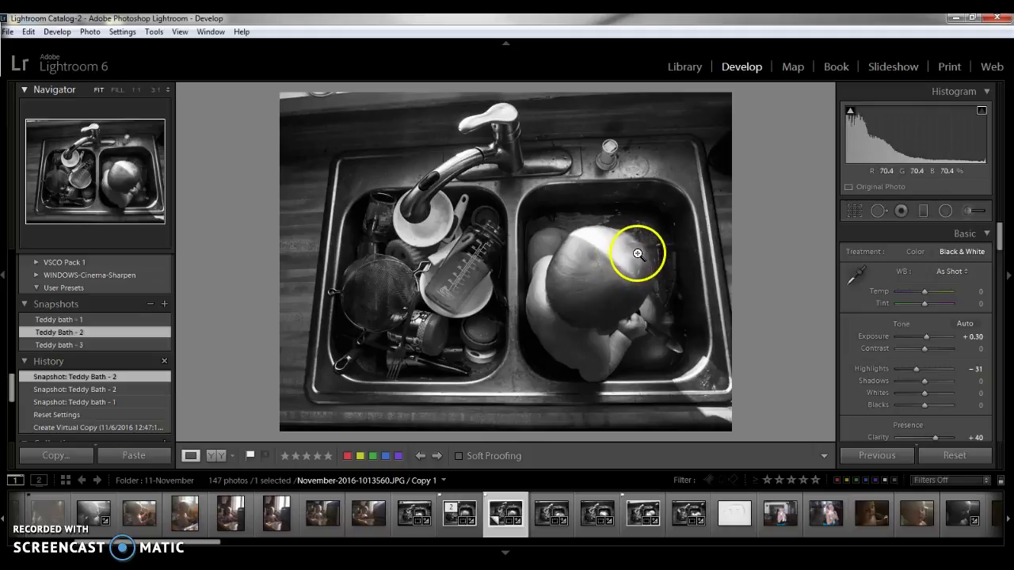
- Start a new Adjustment Brush mask with the 124. Harsh Shadows effect, Size 11, Feather 60, Flow 85
click(968, 212)
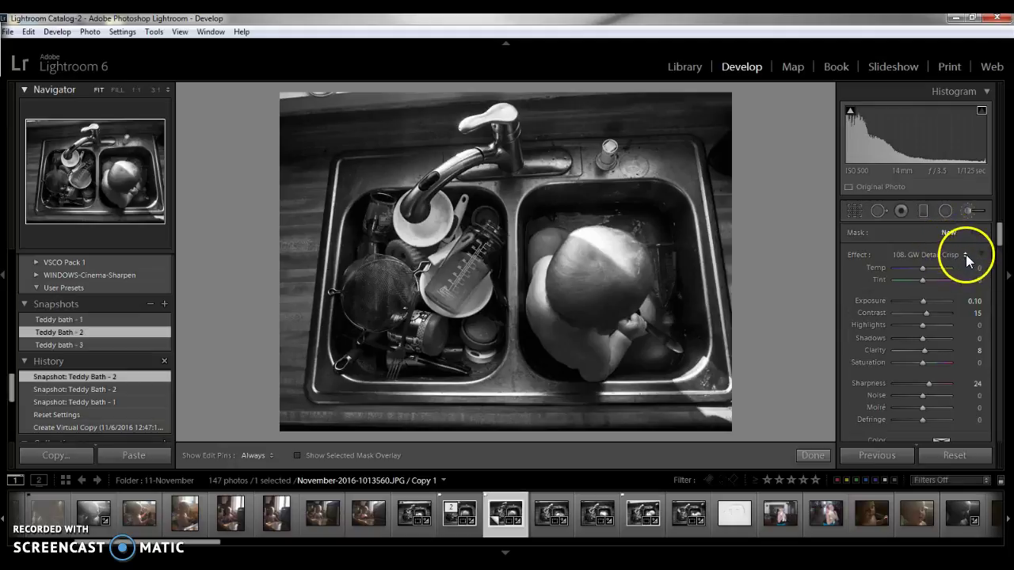
click(965, 255)
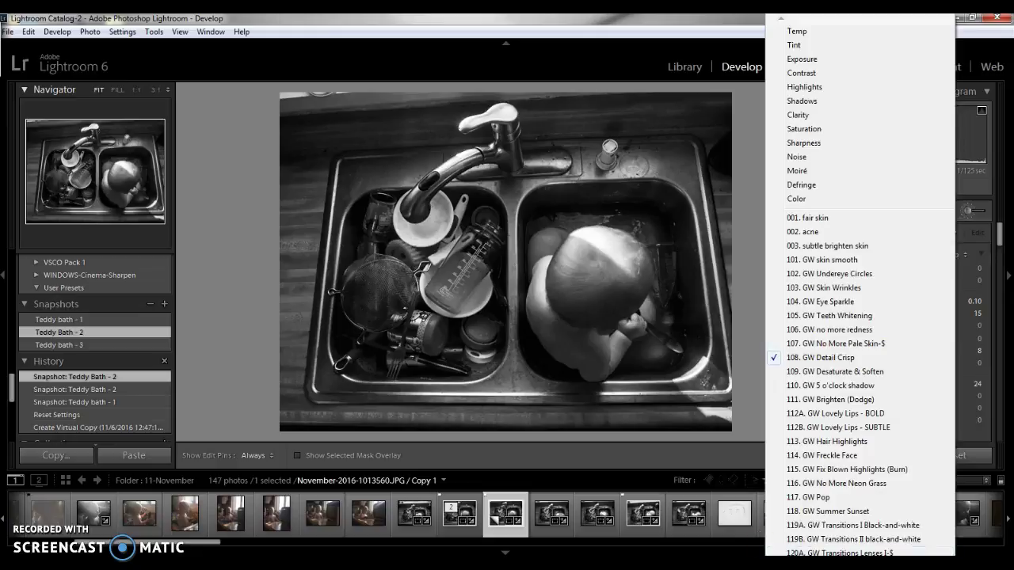
scroll(844, 292, down, 5)
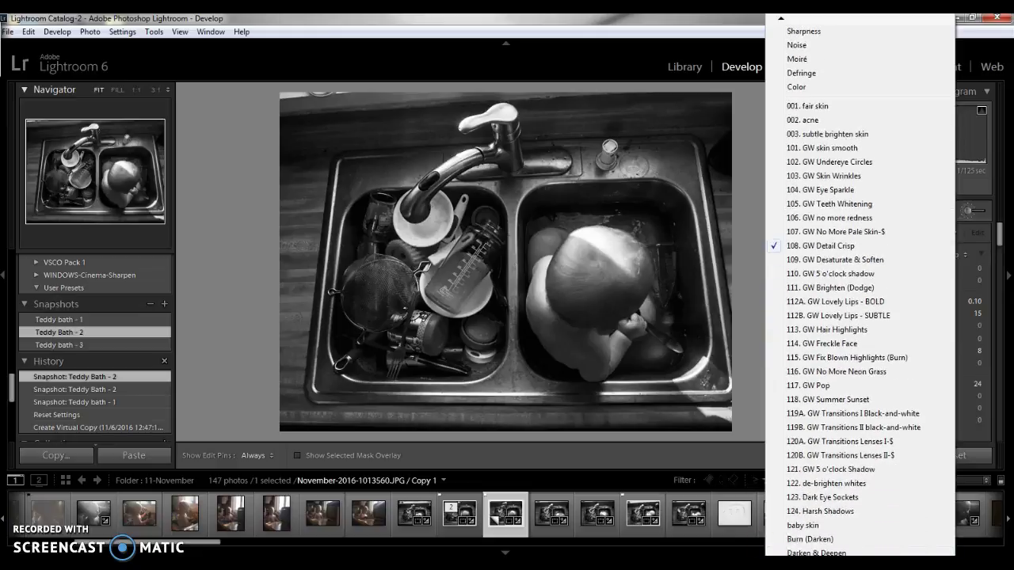
click(827, 482)
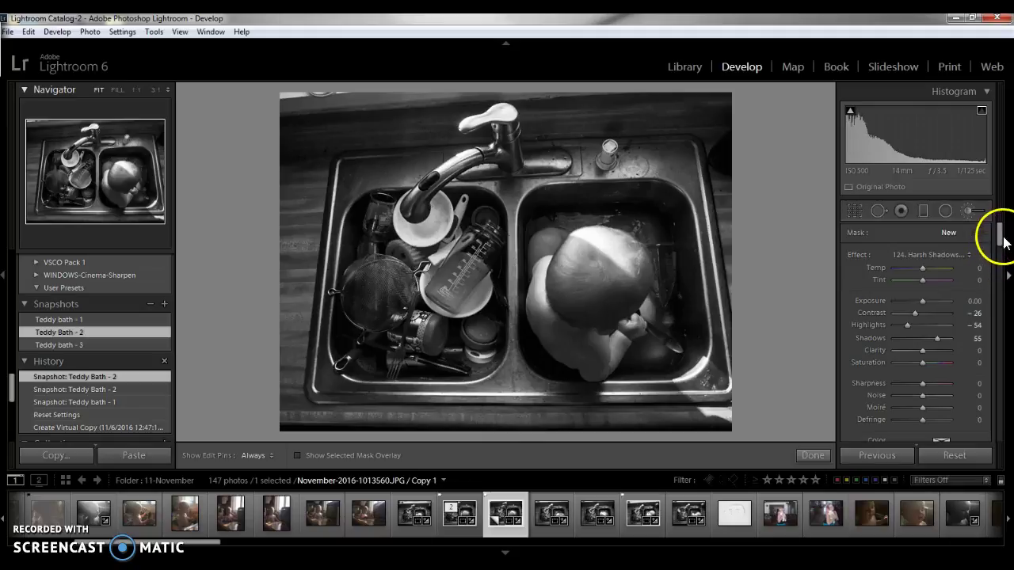
drag(1001, 242, 998, 266)
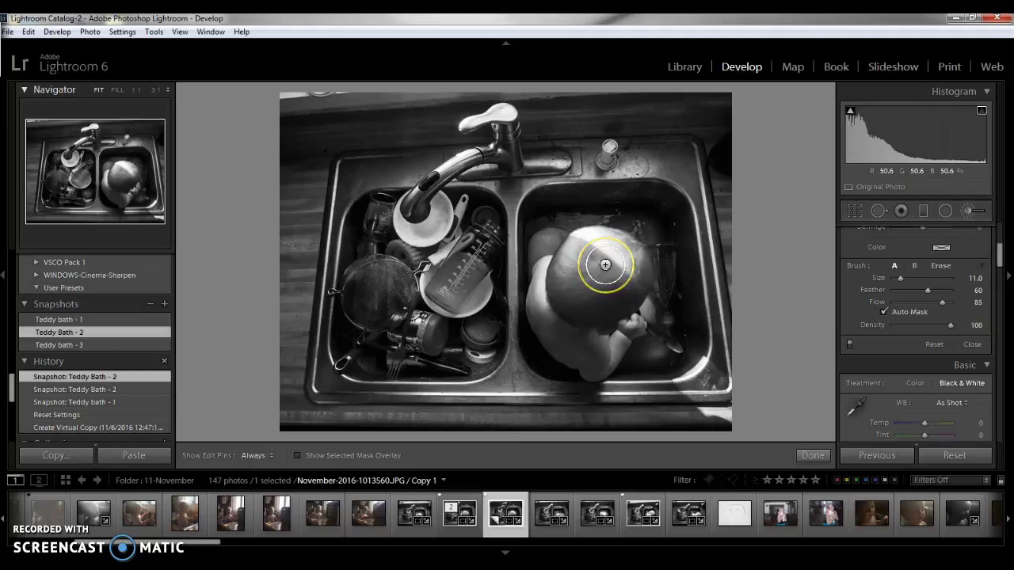
- Paint Harsh Shadows strokes over the bright sunlit patch on the baby's head
mouse_move(605, 265)
mouse_down()
mouse_move(648, 300)
mouse_move(601, 262)
mouse_up()
scroll(601, 262, down, 2)
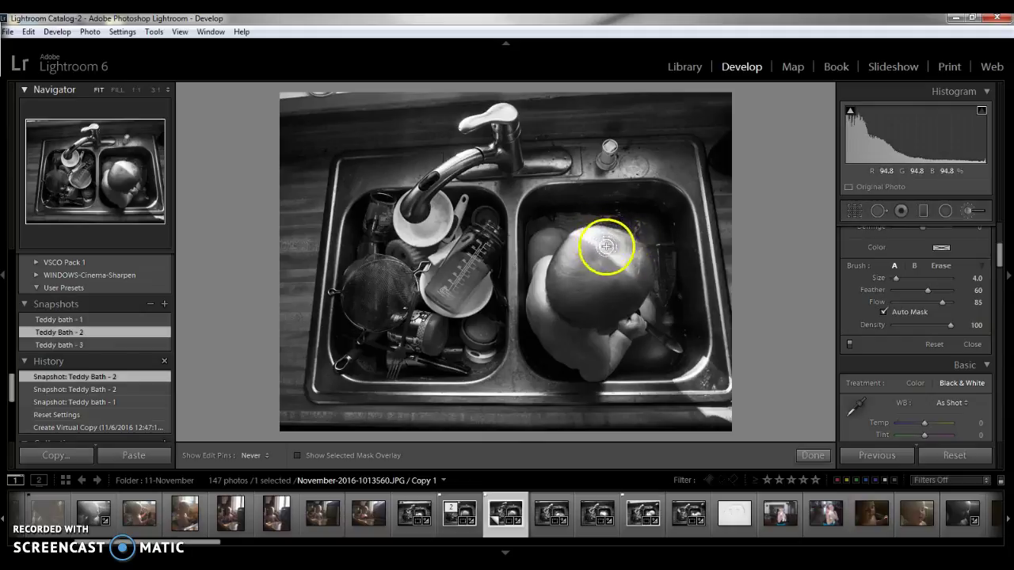
mouse_move(634, 258)
mouse_down()
mouse_move(616, 233)
mouse_move(604, 240)
mouse_up()
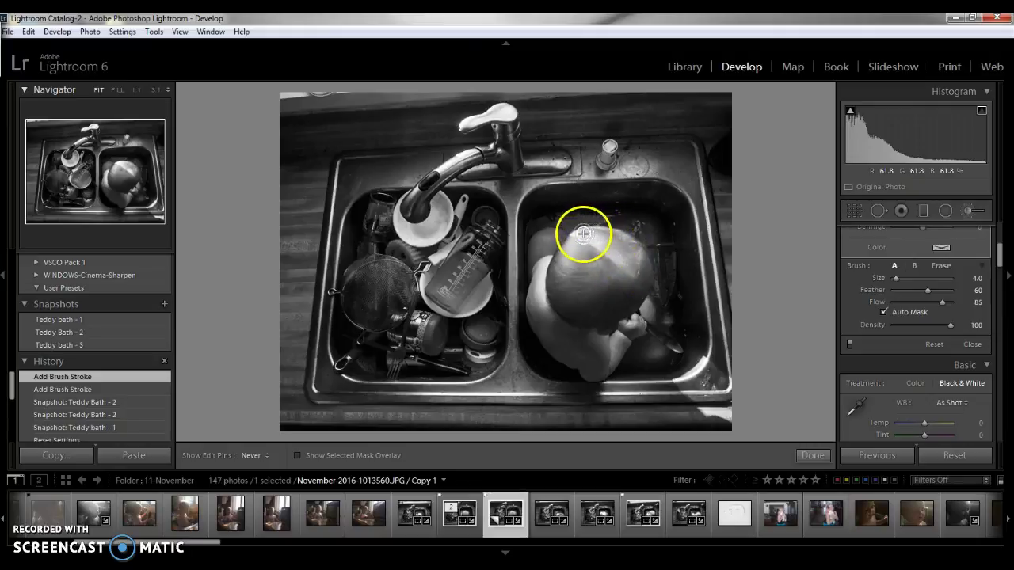
drag(607, 251, 618, 261)
- Undo the accidental pin move, extend the strokes down the arm, and switch to Erase
click(622, 261)
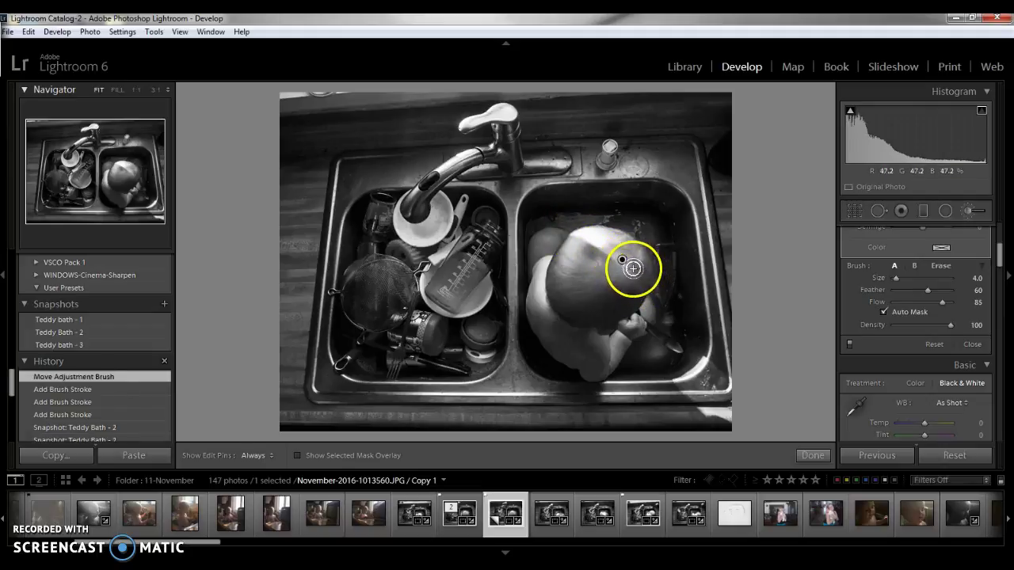
key(ctrl+z)
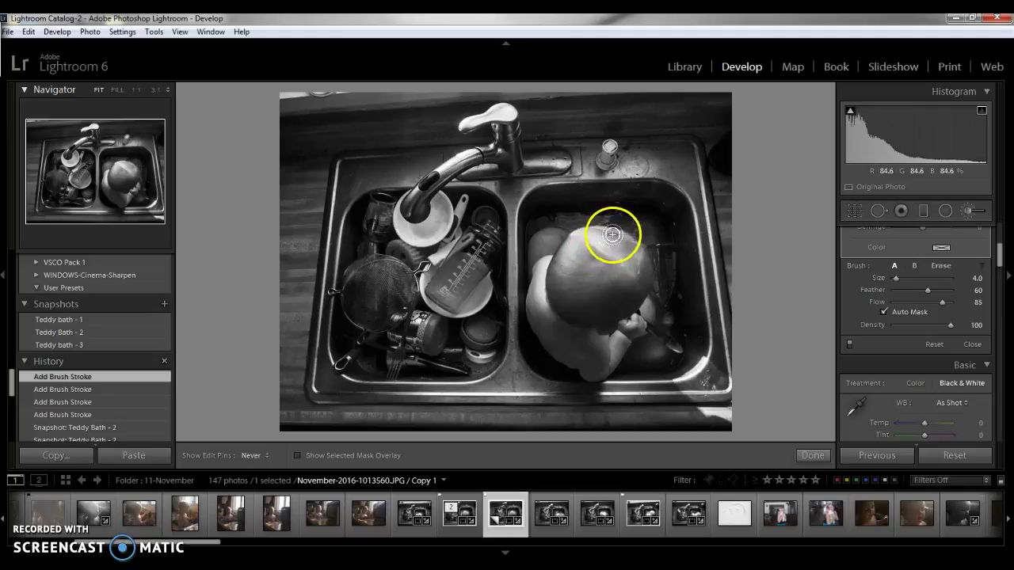
drag(633, 259, 650, 338)
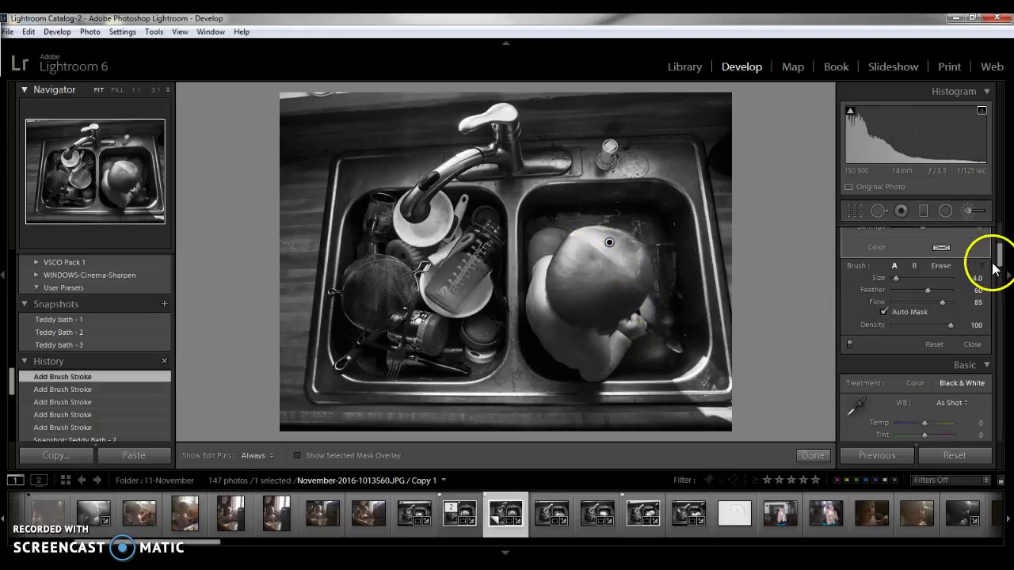
click(941, 265)
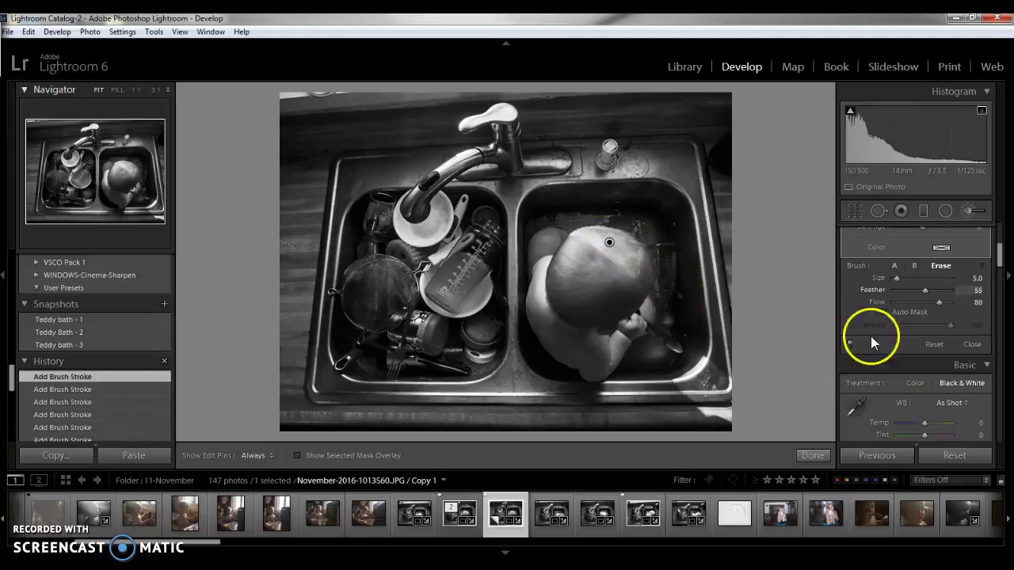
- Finish the brush, then add, reposition and delete a trial healing spot on the baby's head
click(813, 455)
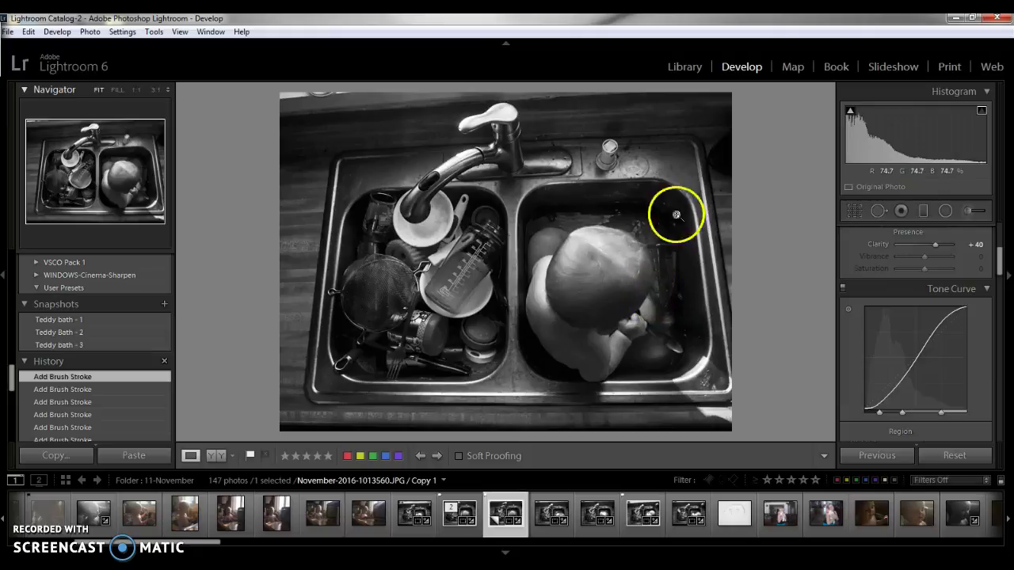
click(878, 212)
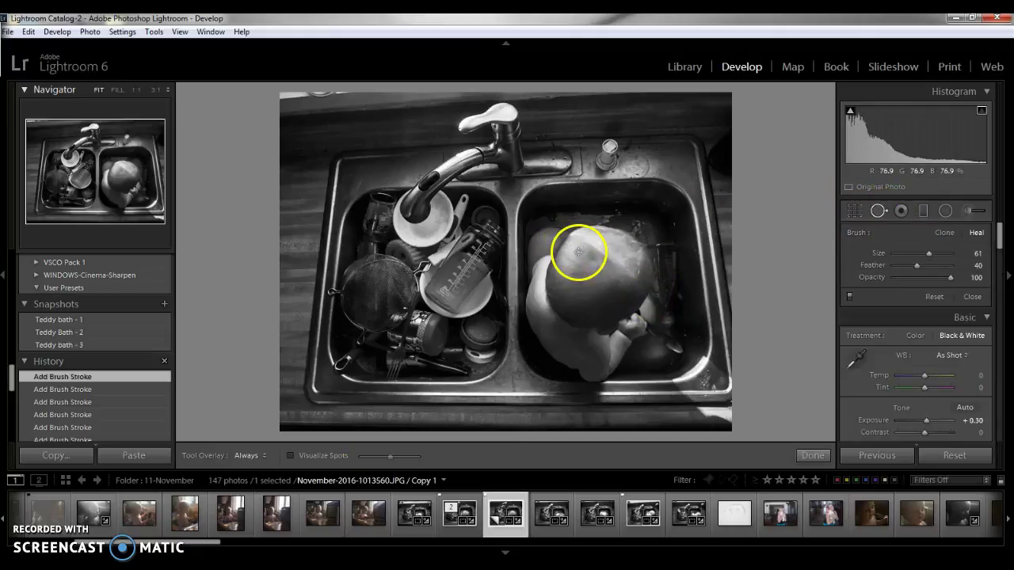
scroll(579, 269, up, 3)
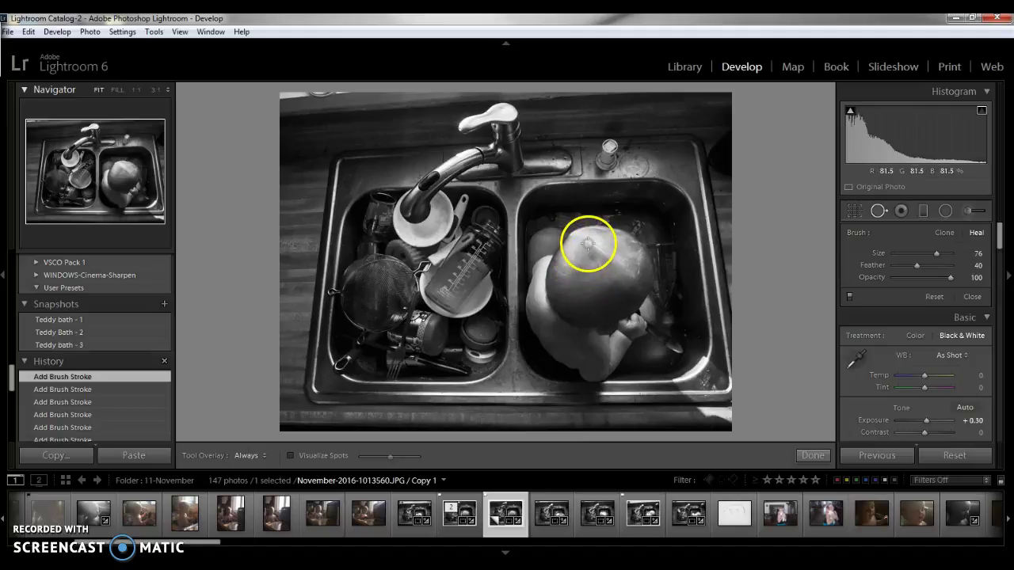
click(595, 241)
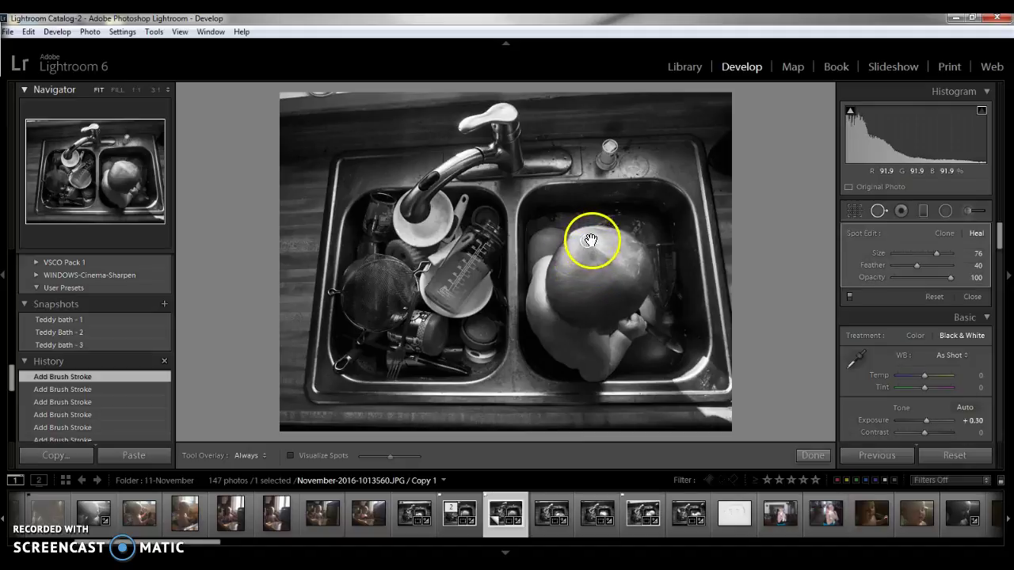
drag(604, 252, 606, 240)
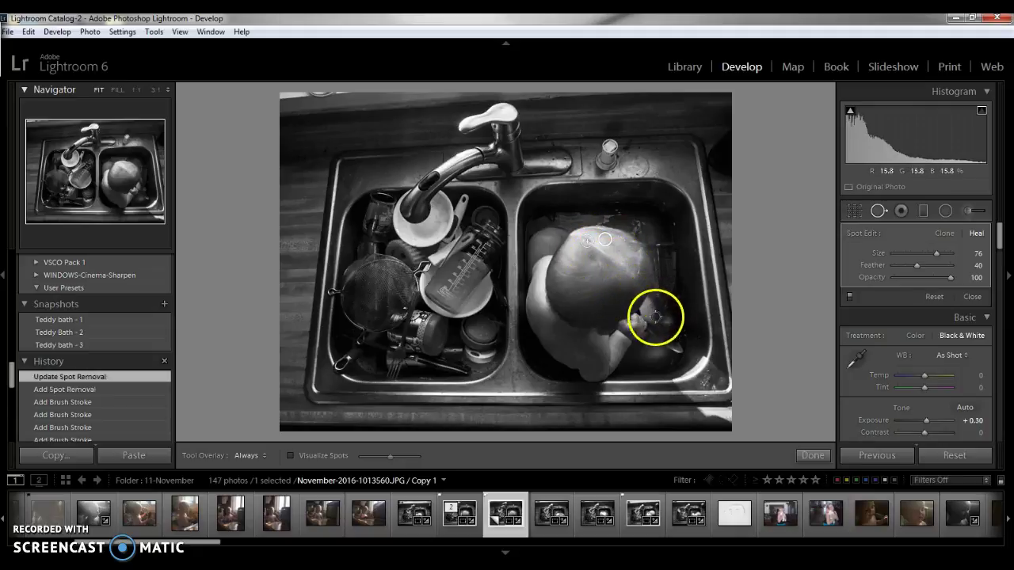
key(Delete)
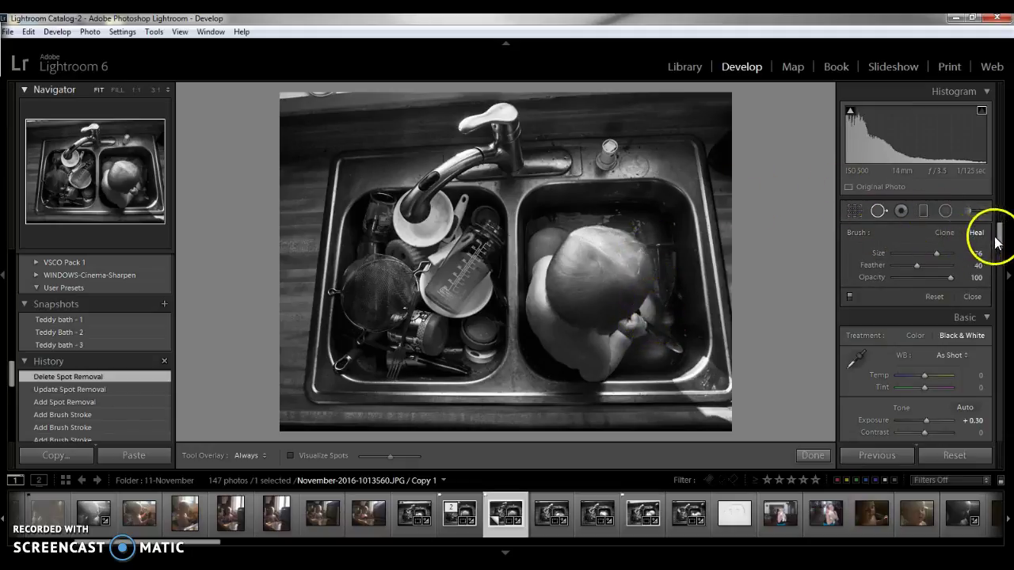
click(813, 457)
- At 3:1 zoom, place a Radial Filter with Clarity -52 along the bright head streak
click(945, 210)
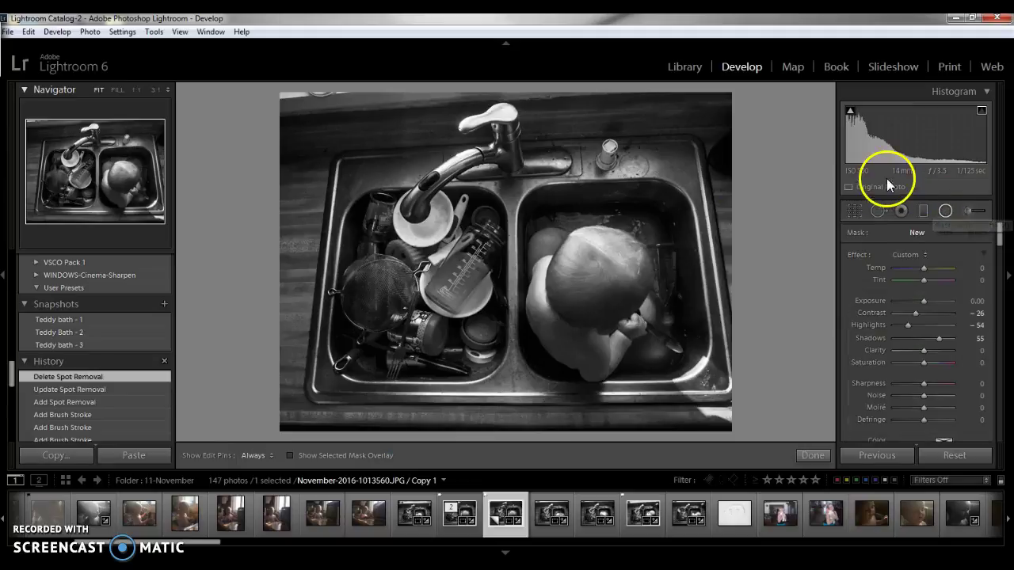
click(153, 90)
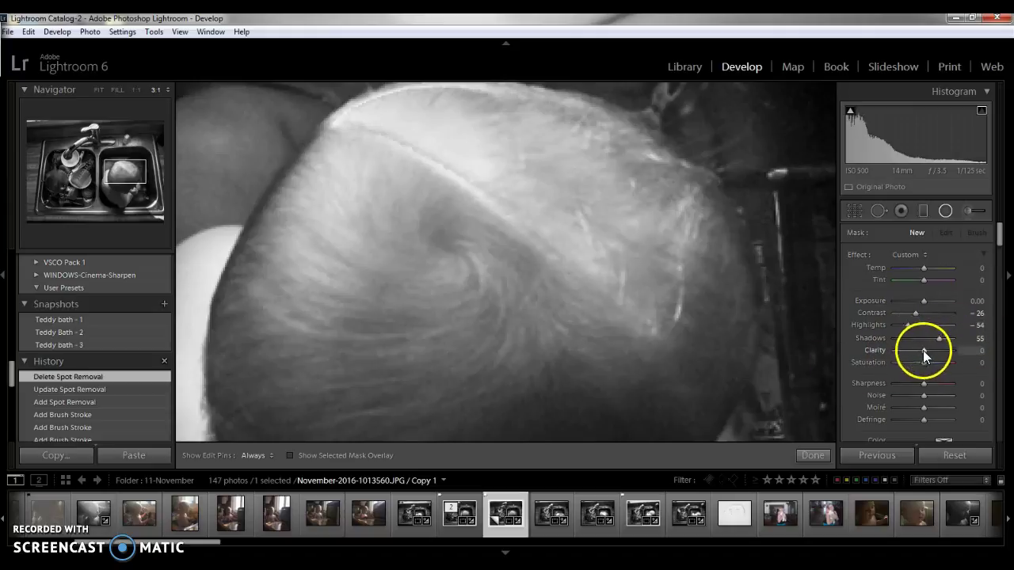
drag(924, 351, 920, 351)
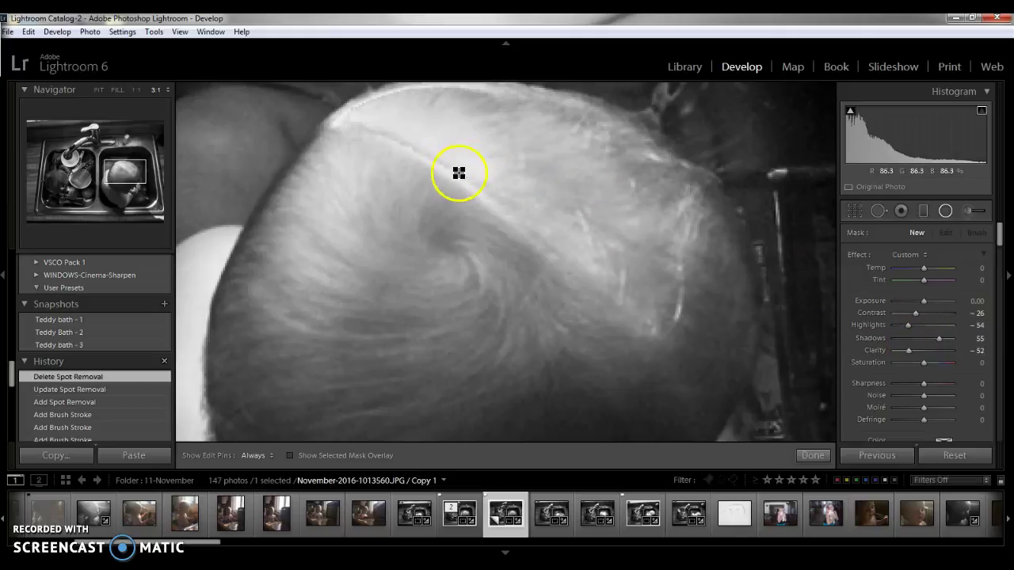
drag(468, 184, 585, 266)
drag(519, 221, 515, 225)
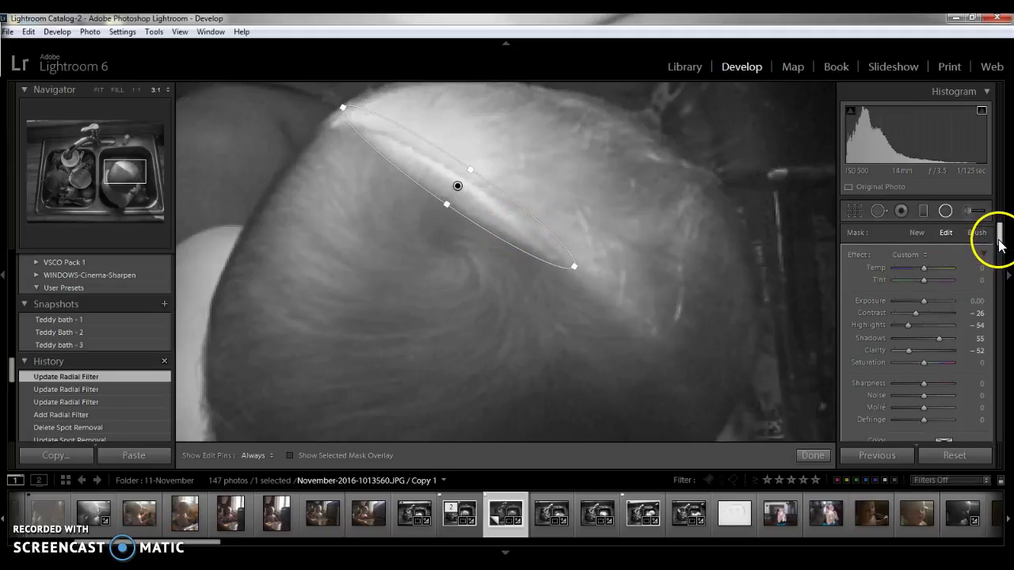
- Invert the radial mask and narrow the ellipse to fit the bright streak
drag(999, 234, 998, 255)
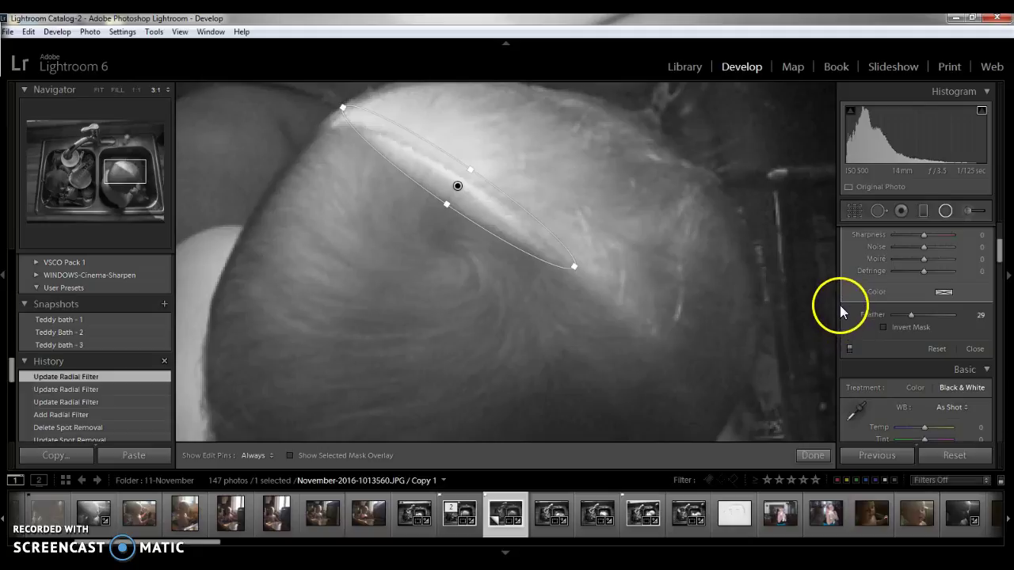
click(884, 327)
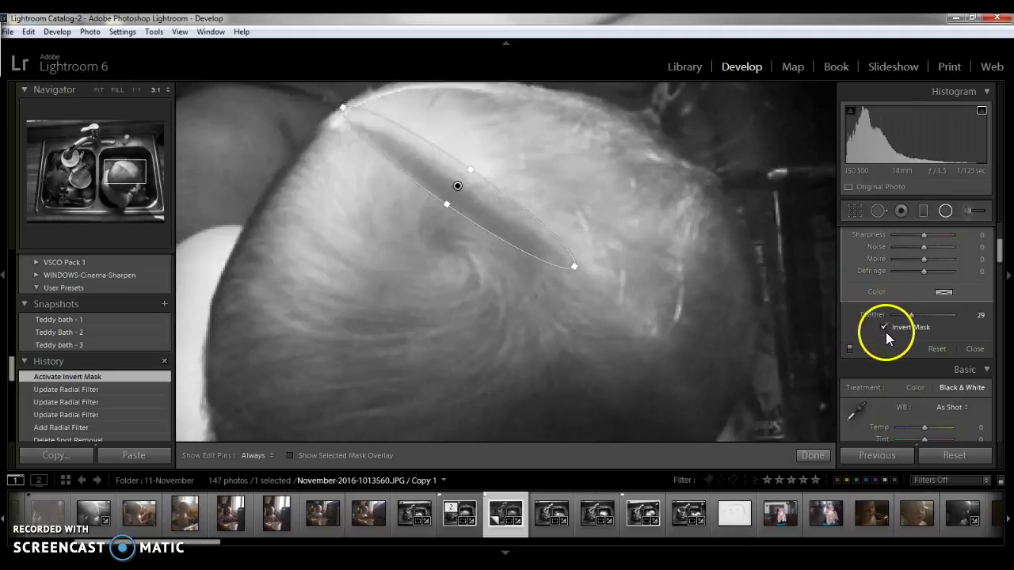
drag(449, 172, 466, 208)
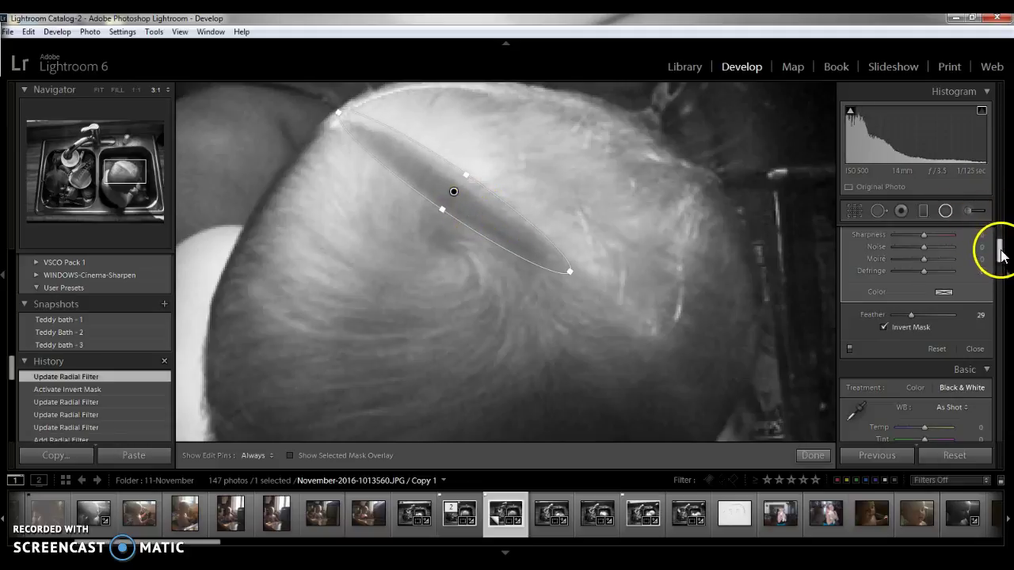
scroll(1000, 247, up, 3)
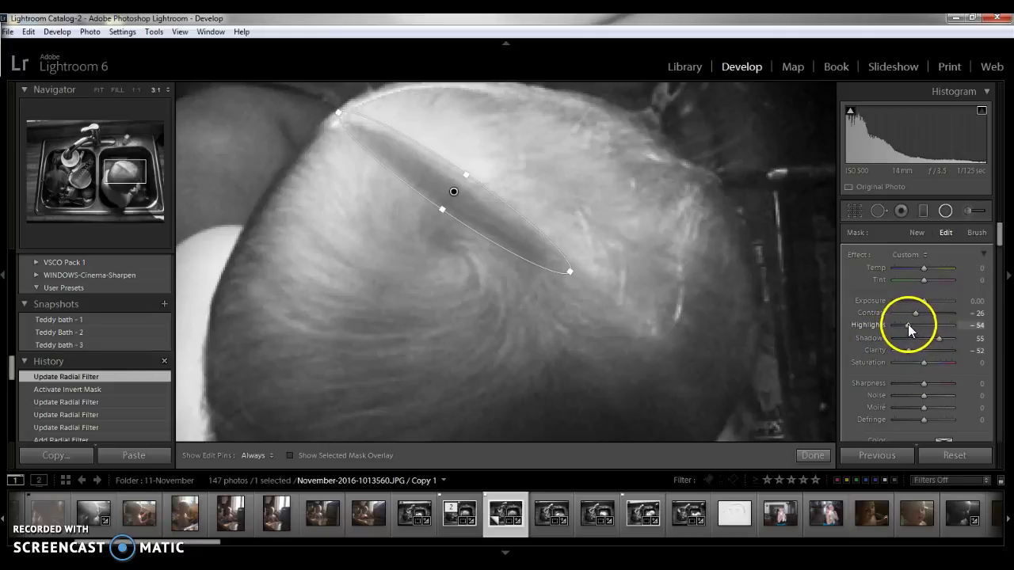
- Set the filter to Highlights -14, Contrast -65, Clarity -89, Sharpness -56 and Shadows 60
double_click(909, 326)
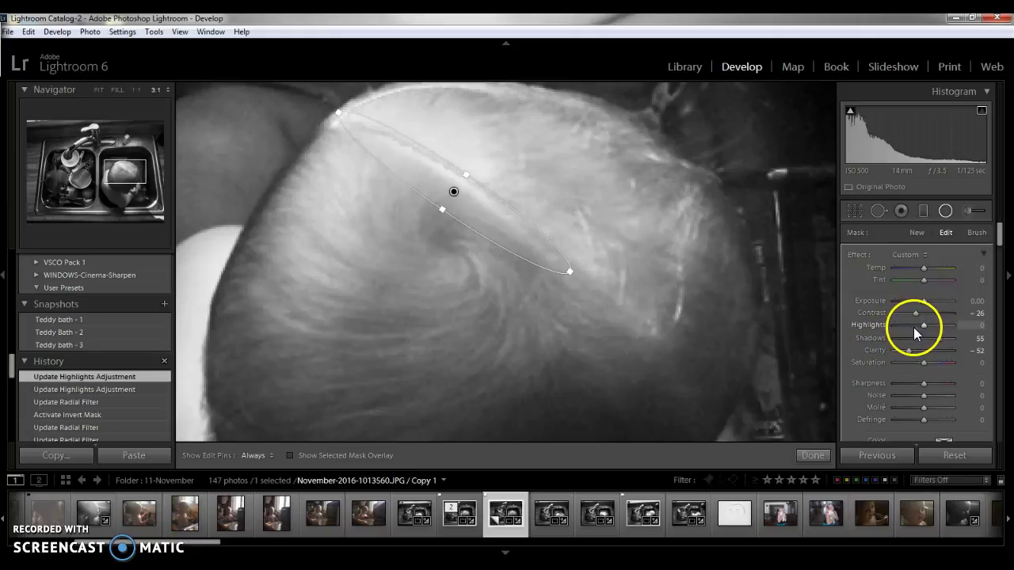
click(915, 325)
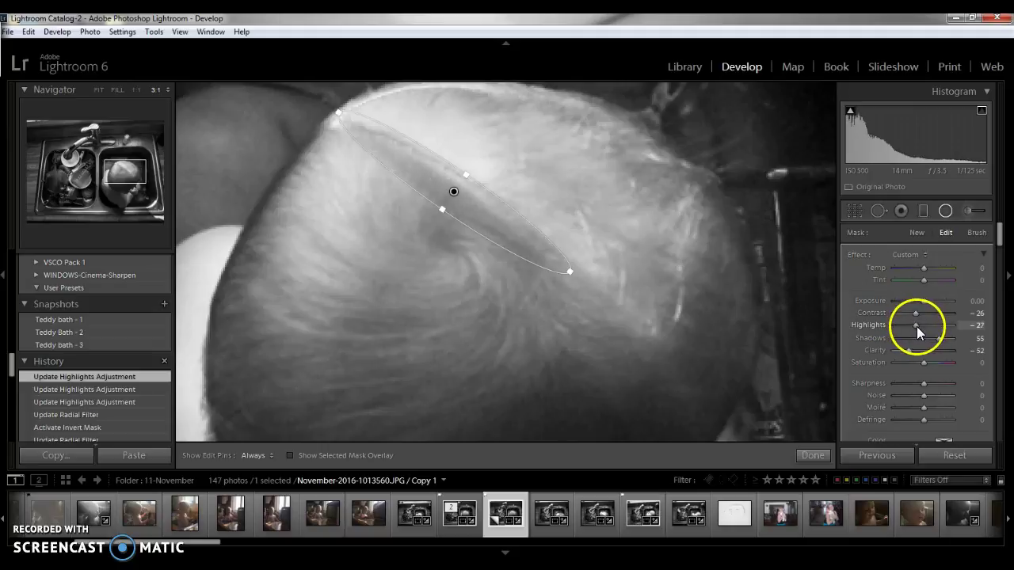
drag(918, 327, 921, 327)
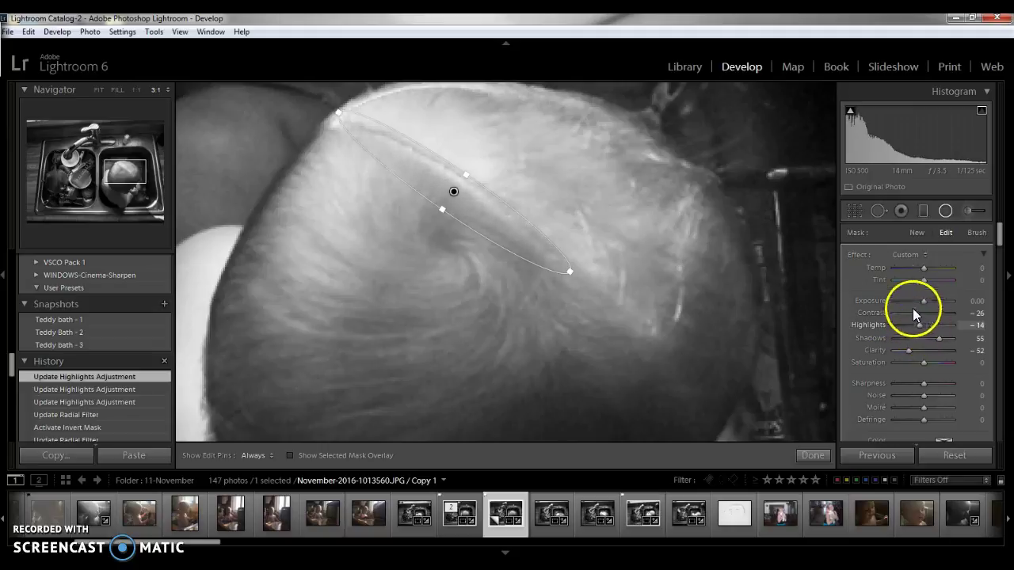
drag(486, 214, 495, 208)
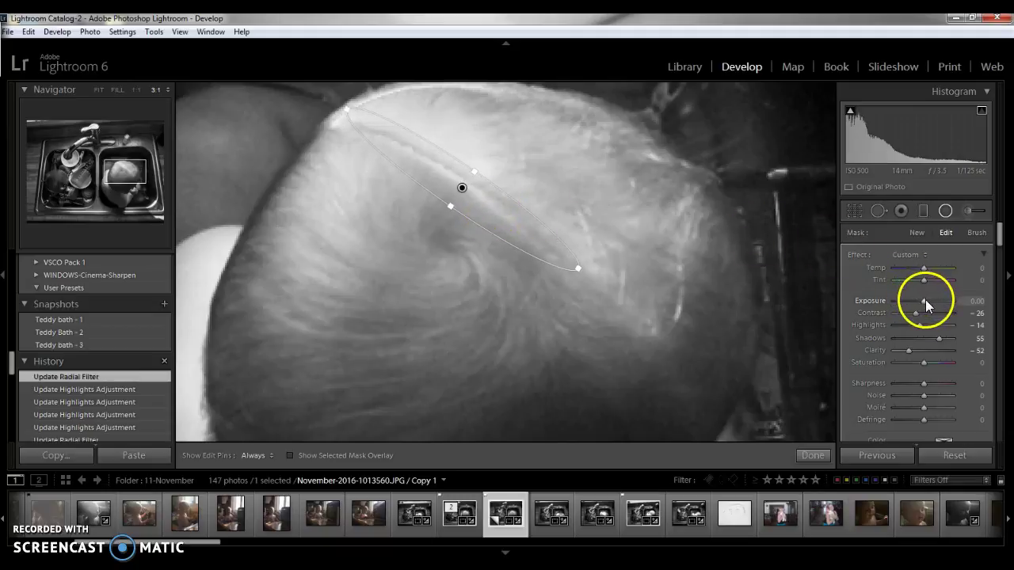
drag(917, 315, 903, 311)
drag(913, 349, 899, 351)
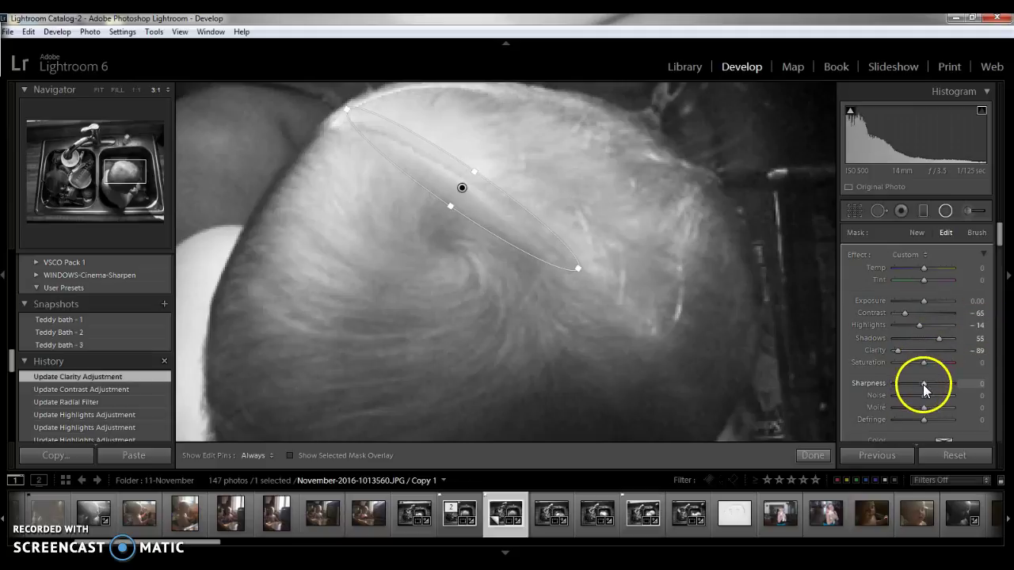
mouse_move(923, 382)
mouse_down()
mouse_move(894, 383)
mouse_move(909, 385)
mouse_up()
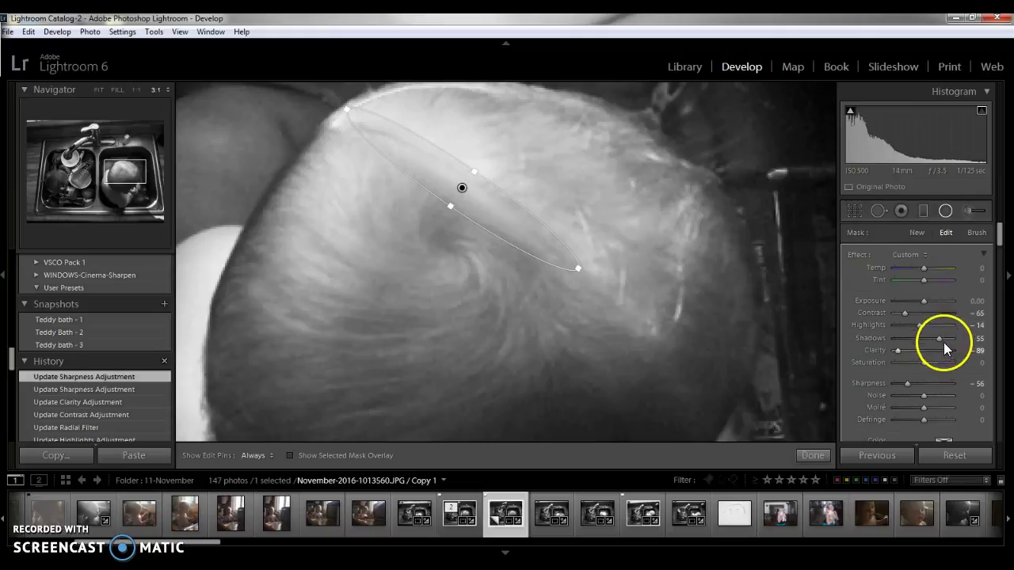
click(941, 340)
- Fit the whole photo, compare Teddy Bath - 2 with the latest edit, then apply Teddy bath - 3
click(812, 456)
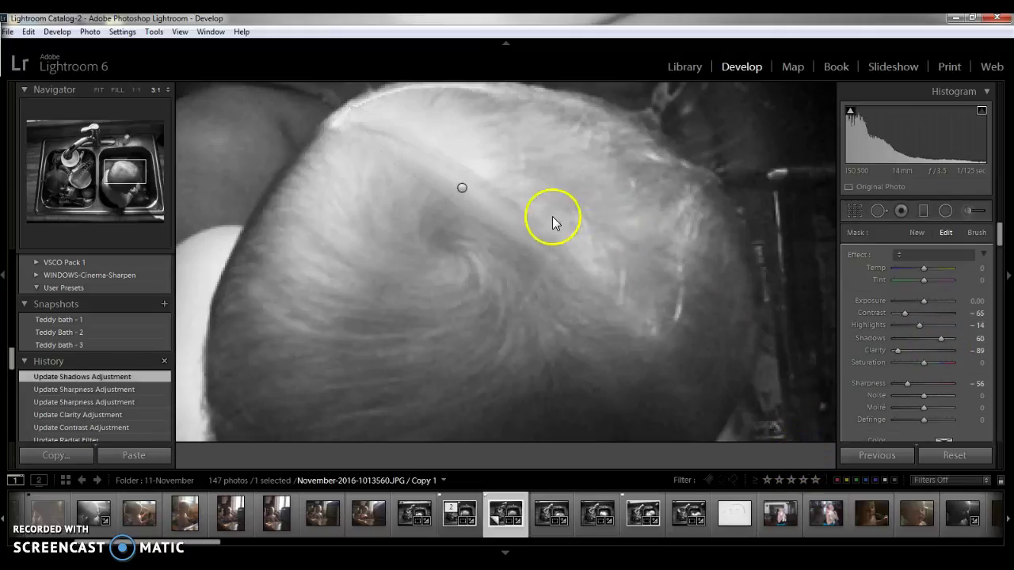
click(627, 277)
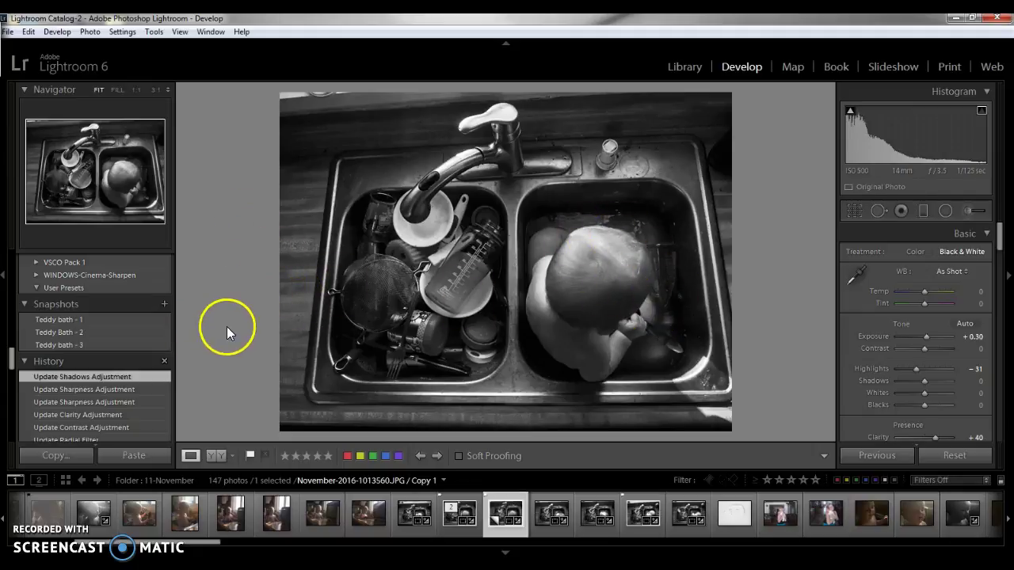
click(158, 332)
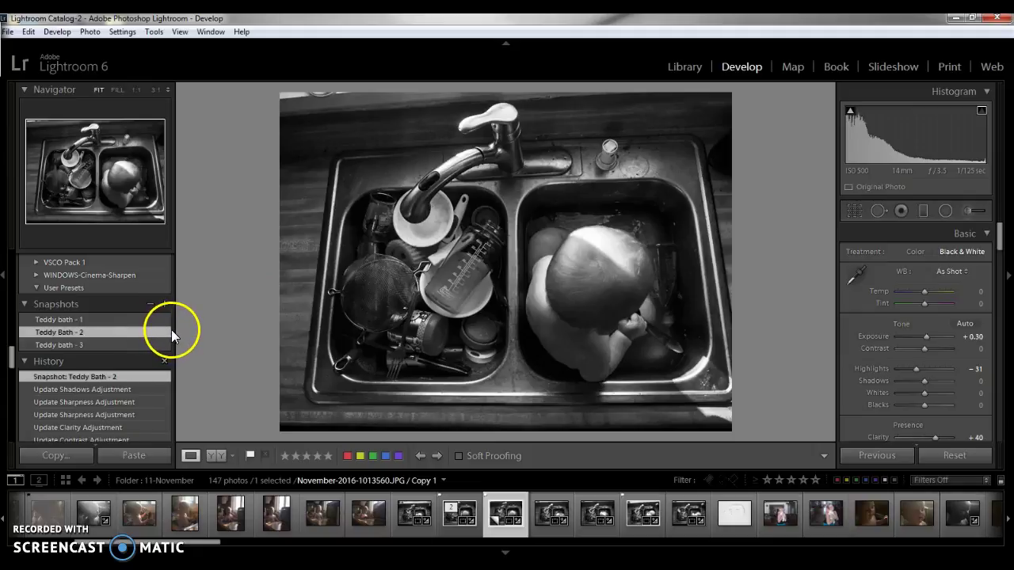
click(152, 388)
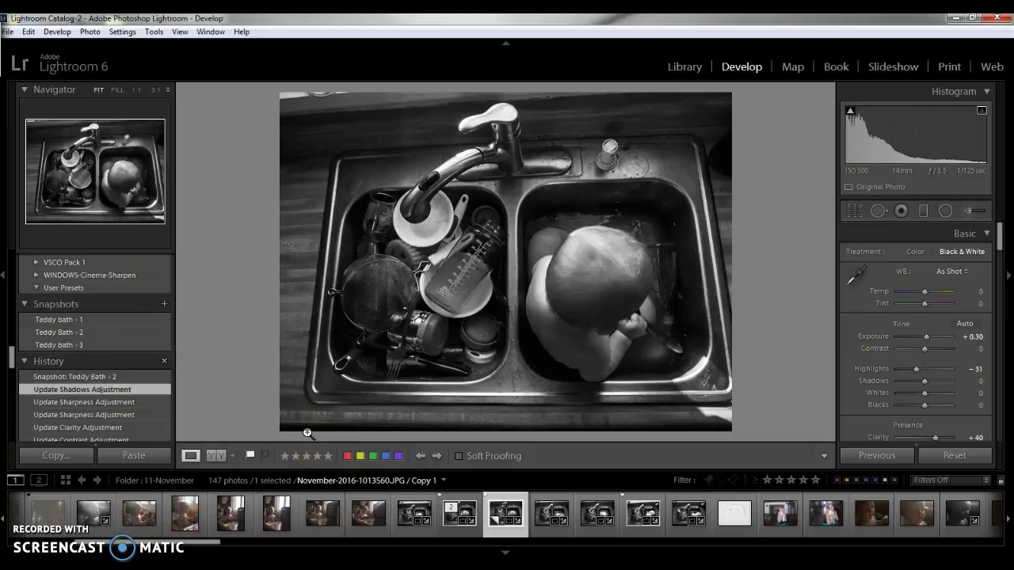
click(247, 286)
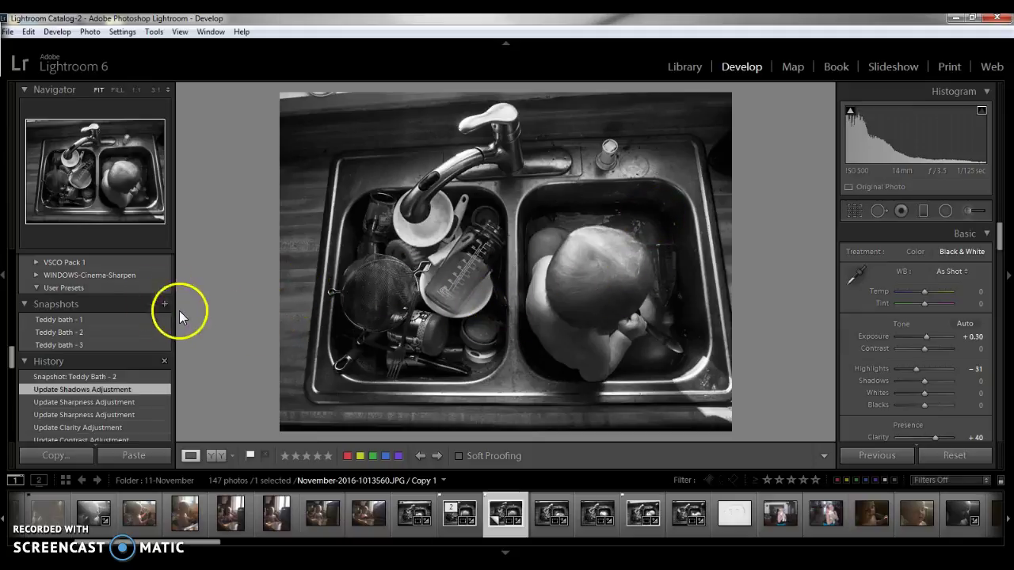
click(158, 342)
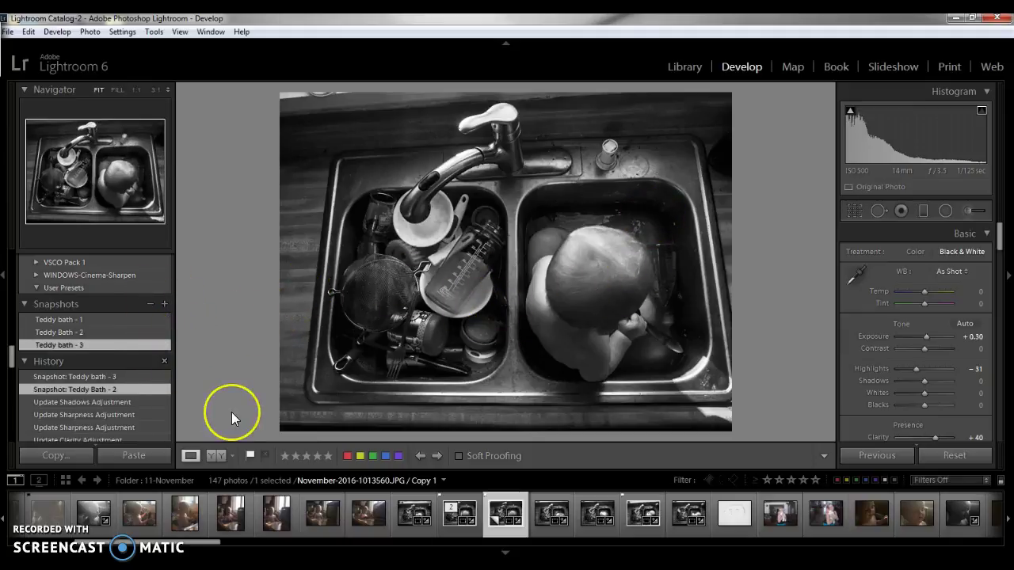